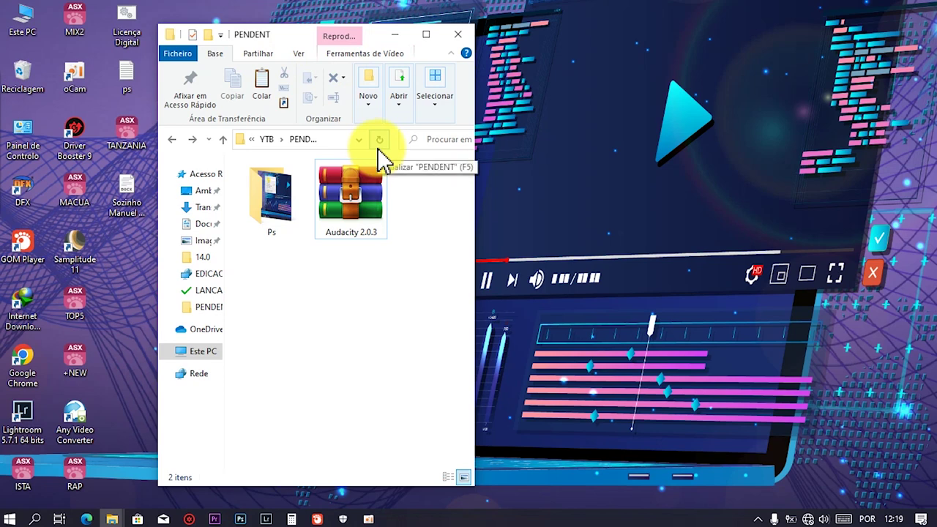
- Extract the Audacity 2.0.3 archive into its own folder inside PENDENT
{"action": "left_click", "coordinate": [356, 198]}
{"action": "right_click", "coordinate": [355, 195]}
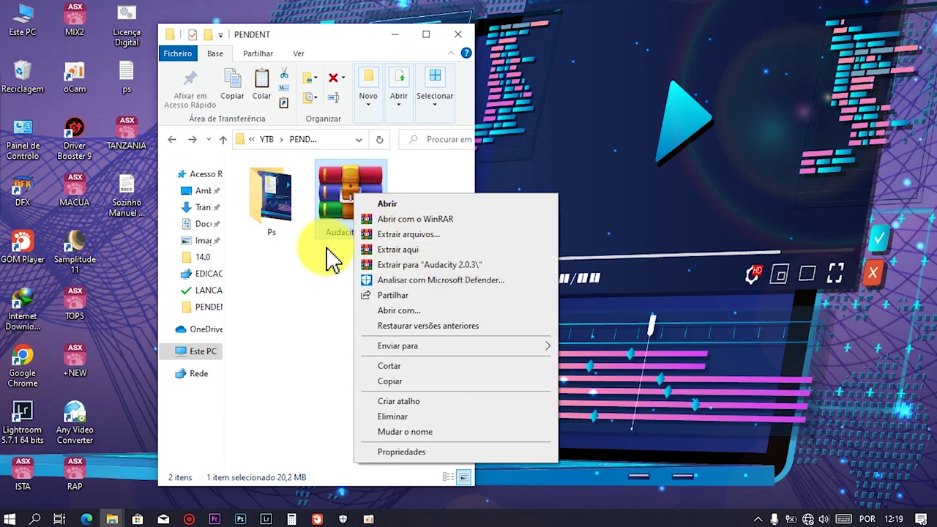
{"action": "left_click", "coordinate": [340, 185]}
{"action": "right_click", "coordinate": [340, 186]}
{"action": "left_click", "coordinate": [430, 259]}
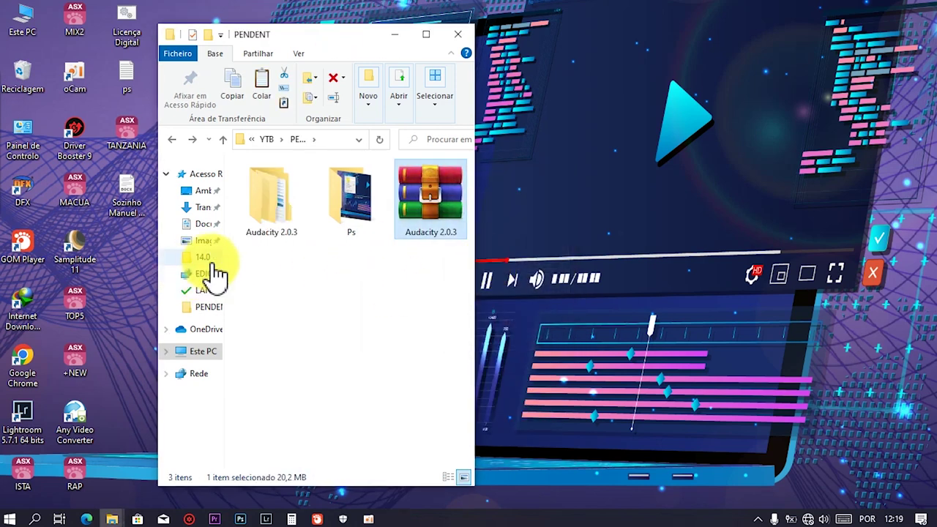
- Open the extracted Audacity 2.0.3 folder down to the level holding the installer and the Cracker folder
{"action": "left_click", "coordinate": [268, 196]}
{"action": "double_click", "coordinate": [268, 191]}
{"action": "double_click", "coordinate": [285, 187]}
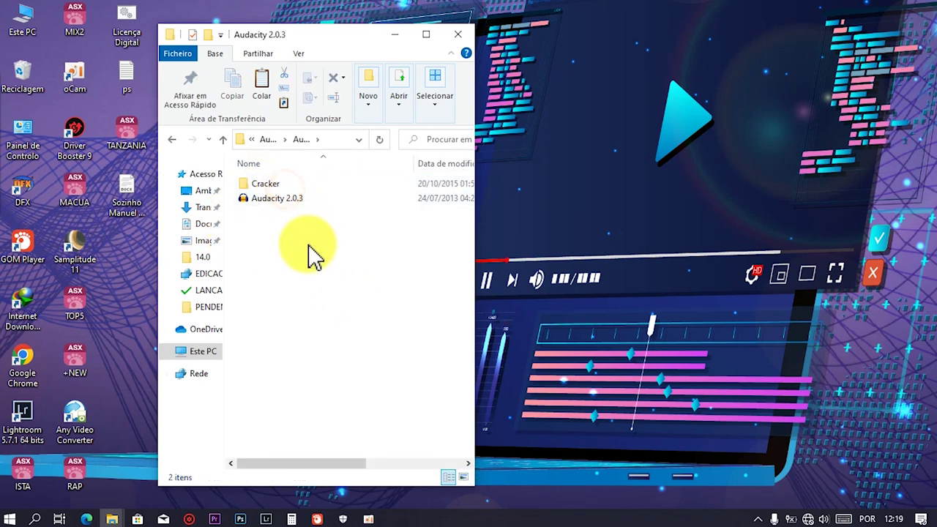
- Inspect the contents of the Cracker folder and return to the Audacity 2.0.3 folder
{"action": "left_click", "coordinate": [269, 200]}
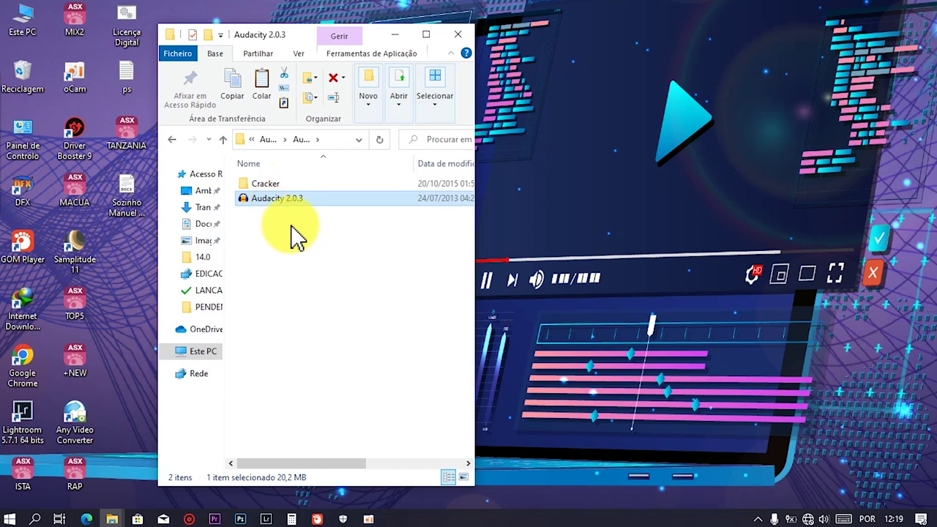
{"action": "double_click", "coordinate": [273, 185]}
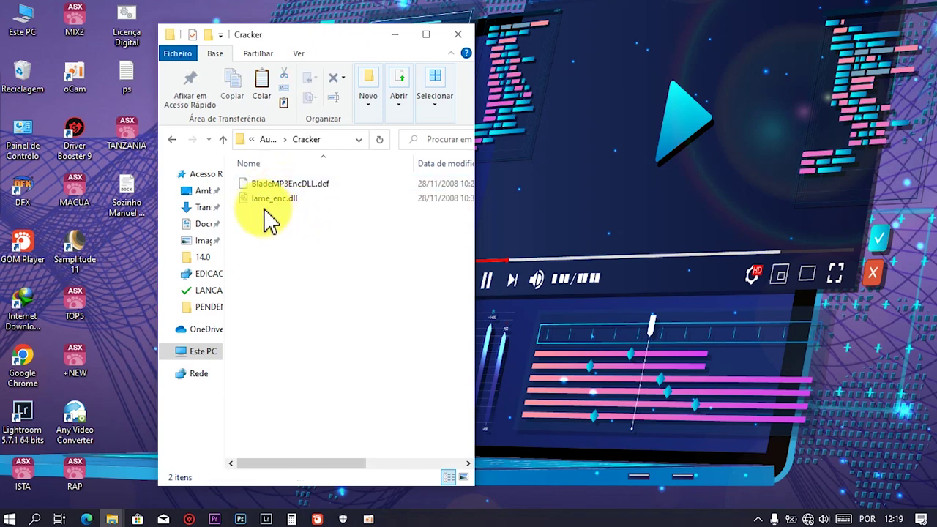
{"action": "left_click", "coordinate": [171, 139]}
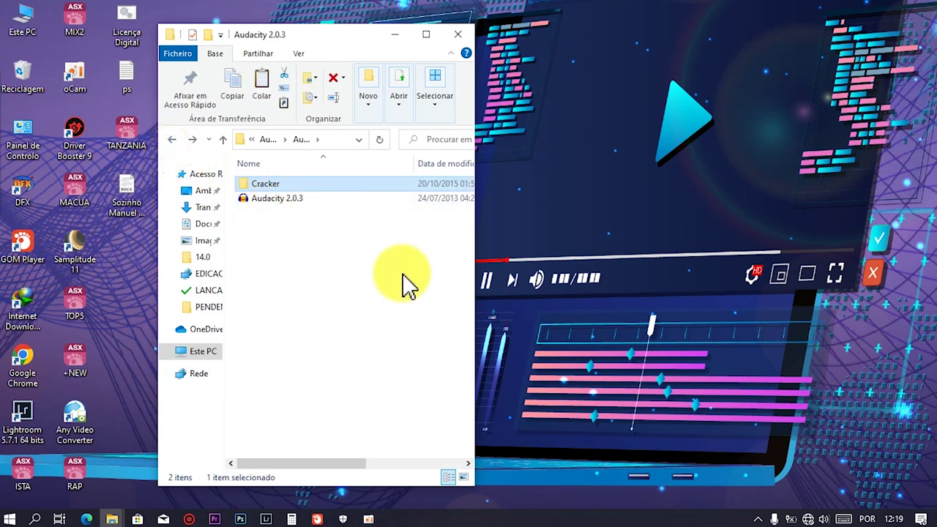
{"action": "right_click", "coordinate": [542, 183]}
{"action": "left_click", "coordinate": [597, 220]}
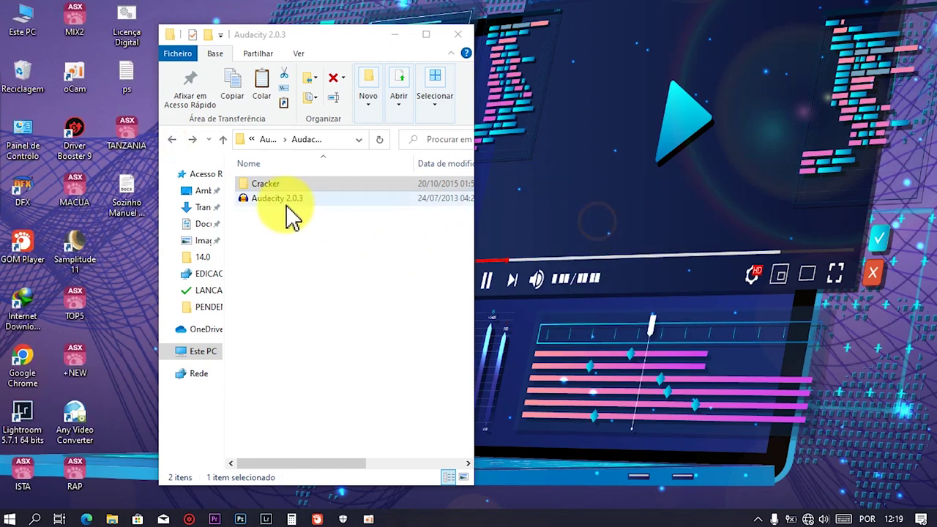
{"action": "left_click_drag", "start_coordinate": [319, 35], "coordinate": [373, 36]}
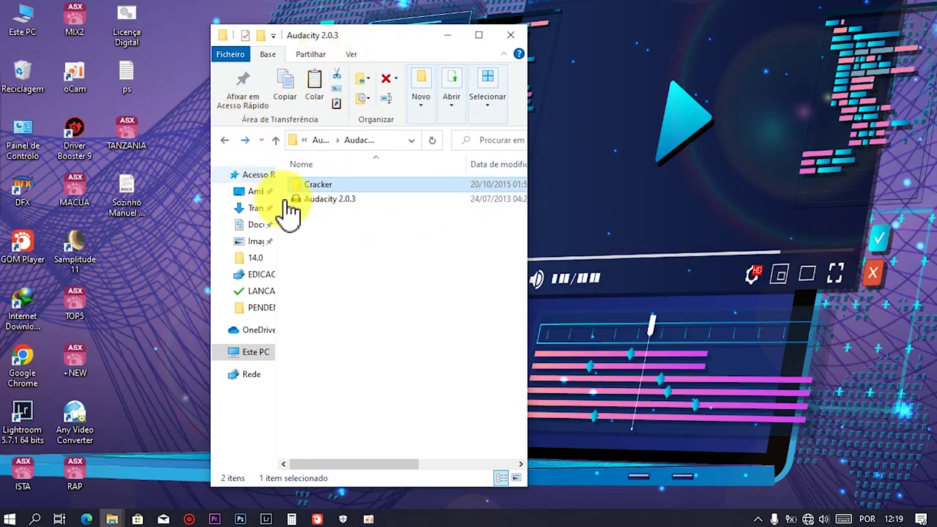
- Run the Audacity 2.0.3 installer with Português (Portugal) as the setup language
{"action": "double_click", "coordinate": [328, 199]}
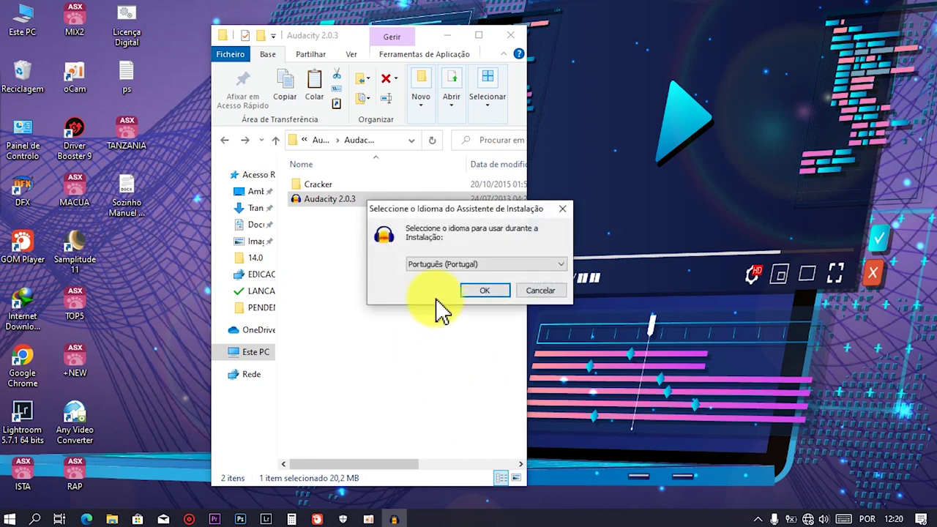
{"action": "left_click_drag", "start_coordinate": [480, 210], "coordinate": [589, 163]}
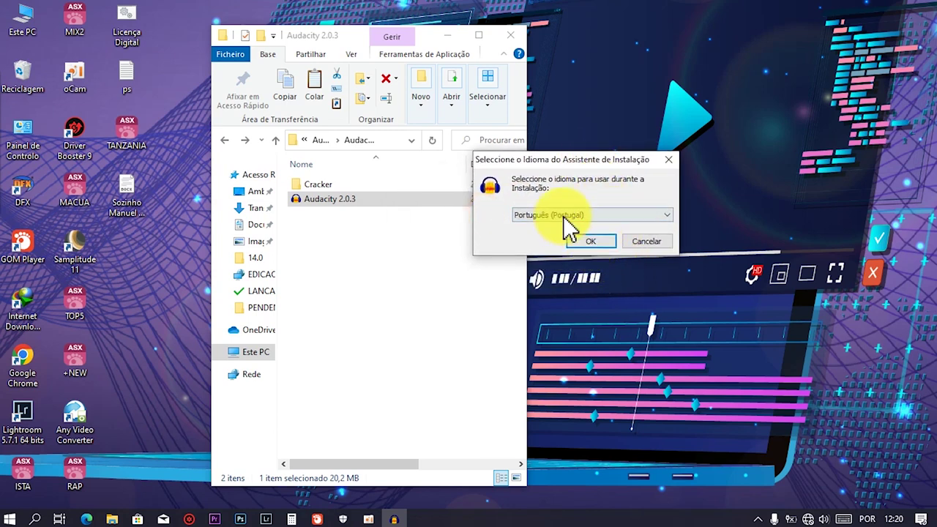
{"action": "left_click", "coordinate": [565, 215]}
{"action": "left_click", "coordinate": [563, 213]}
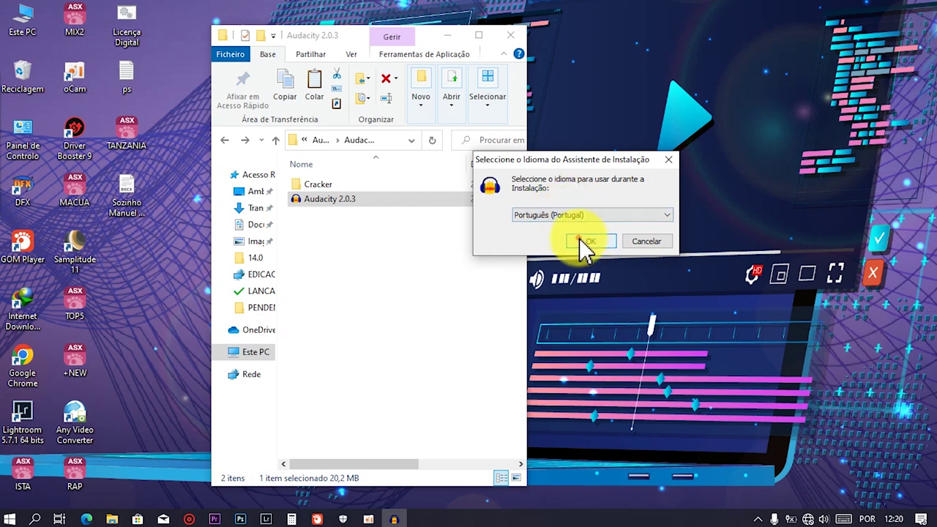
{"action": "left_click", "coordinate": [582, 240]}
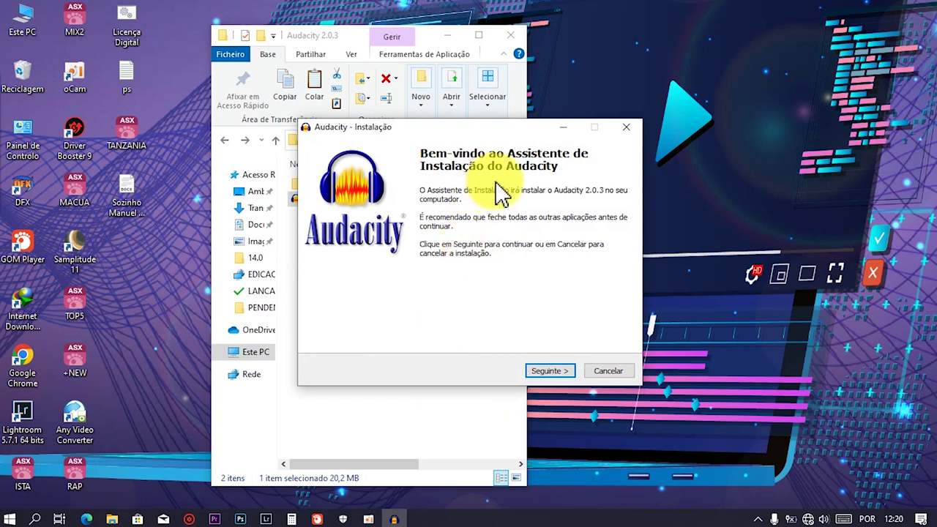
- Install Audacity in C:\Program Files (x86)\Audacity with a desktop icon and without resetting preferences
{"action": "left_click", "coordinate": [560, 373]}
{"action": "left_click", "coordinate": [560, 373]}
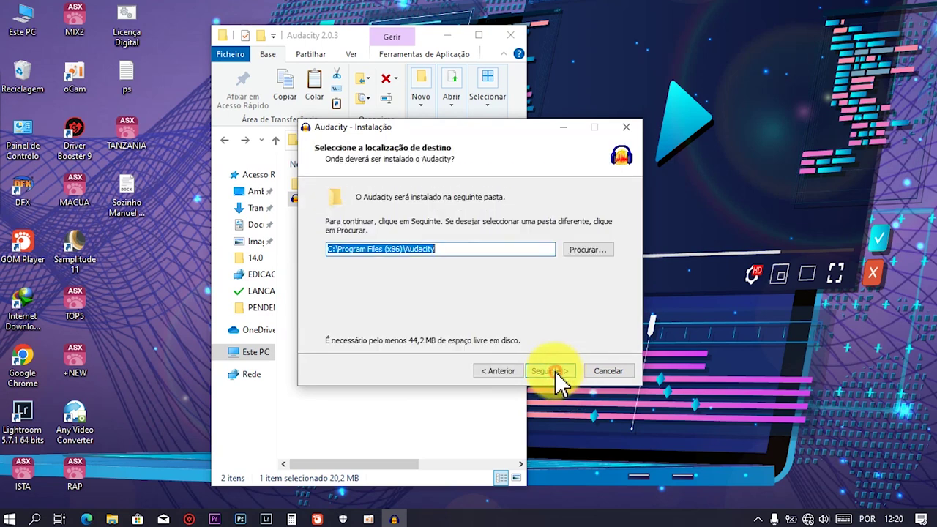
{"action": "left_click", "coordinate": [556, 371]}
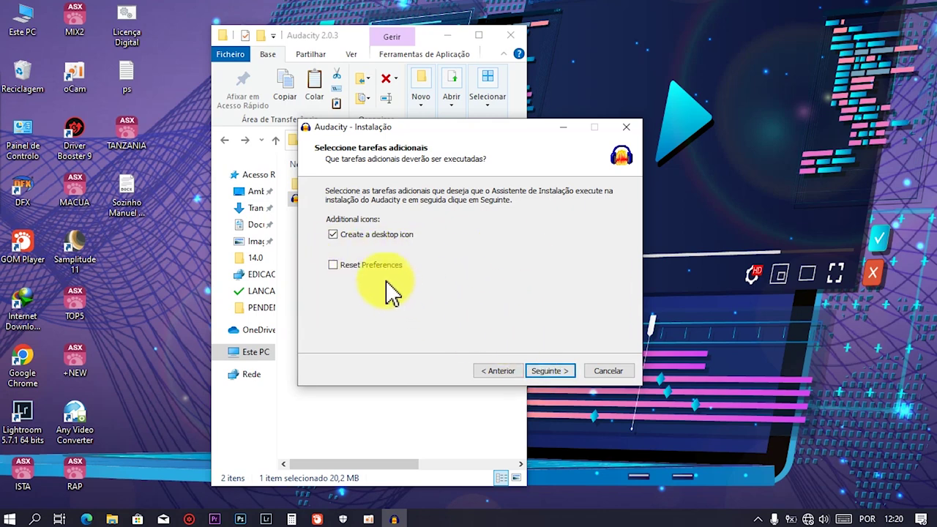
{"action": "left_click", "coordinate": [552, 372]}
{"action": "left_click", "coordinate": [550, 371]}
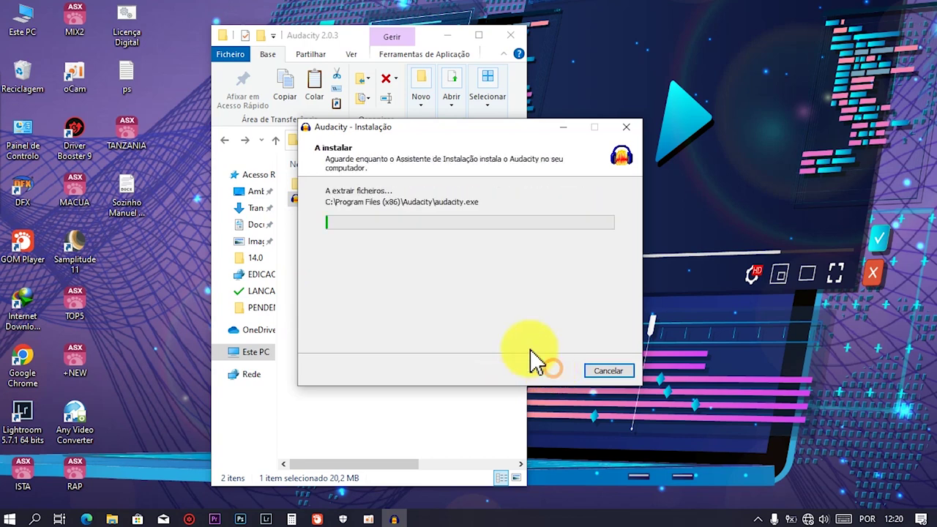
{"action": "left_click_drag", "start_coordinate": [481, 132], "coordinate": [659, 138]}
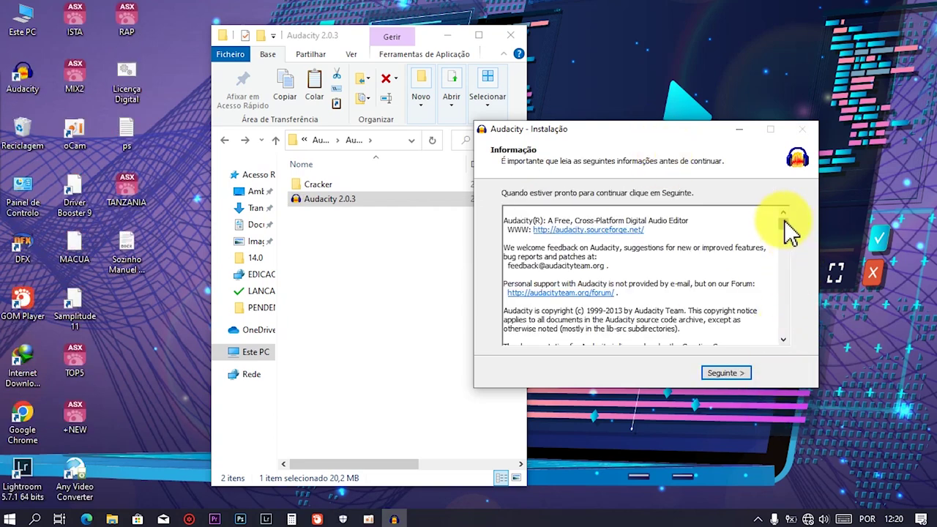
- Skim the setup information page and finish the installation with Launch Audacity disabled
{"action": "left_click_drag", "start_coordinate": [789, 230], "coordinate": [768, 335]}
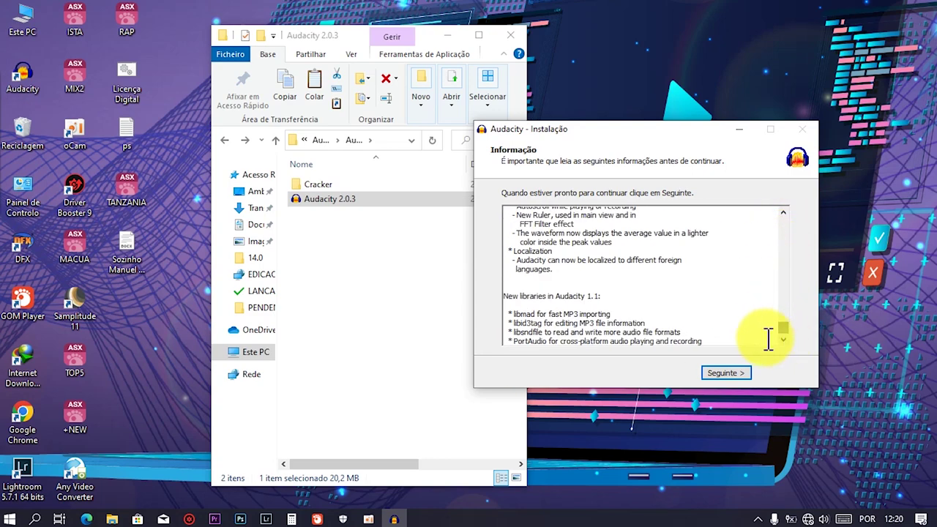
{"action": "left_click", "coordinate": [738, 374]}
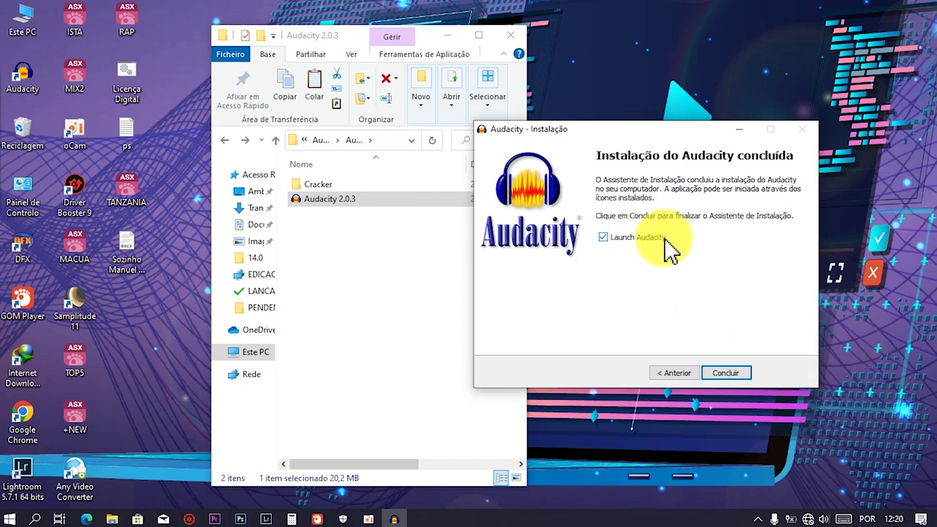
{"action": "left_click", "coordinate": [629, 242]}
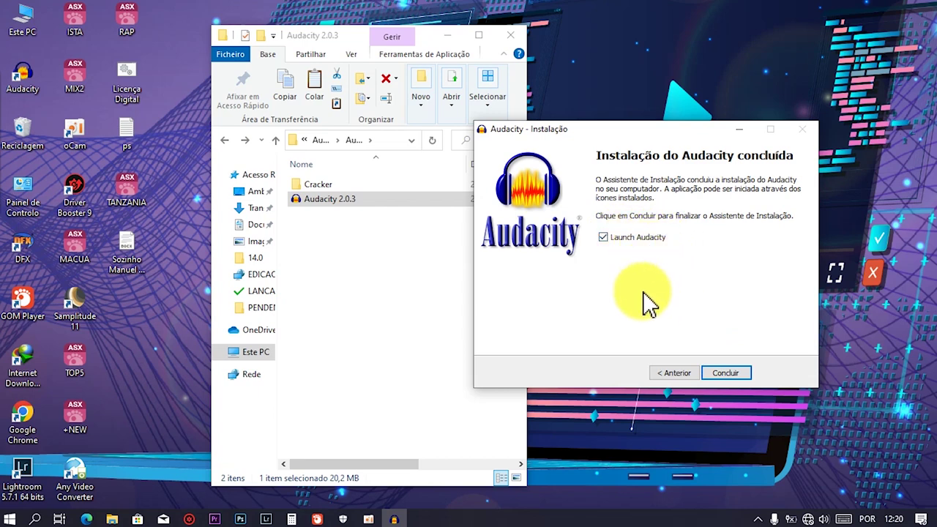
{"action": "left_click", "coordinate": [605, 238]}
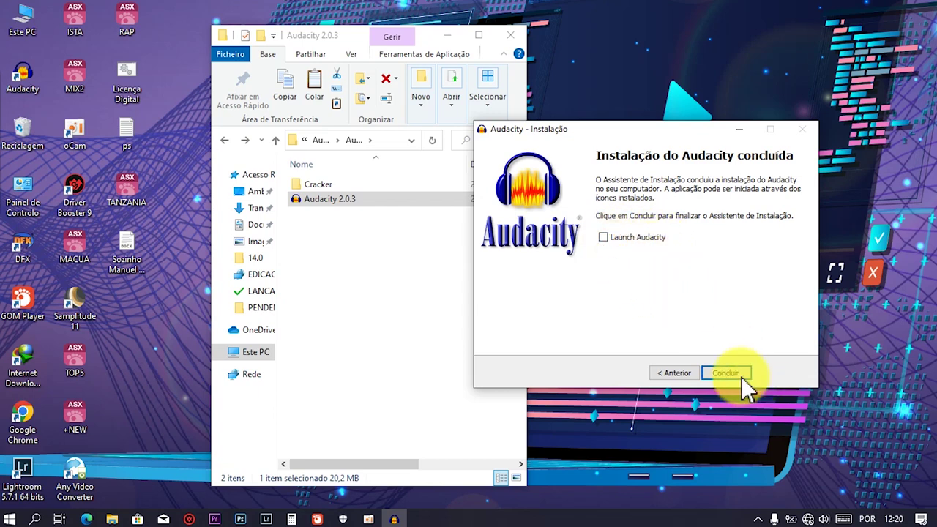
{"action": "left_click", "coordinate": [740, 374]}
{"action": "right_click", "coordinate": [723, 300]}
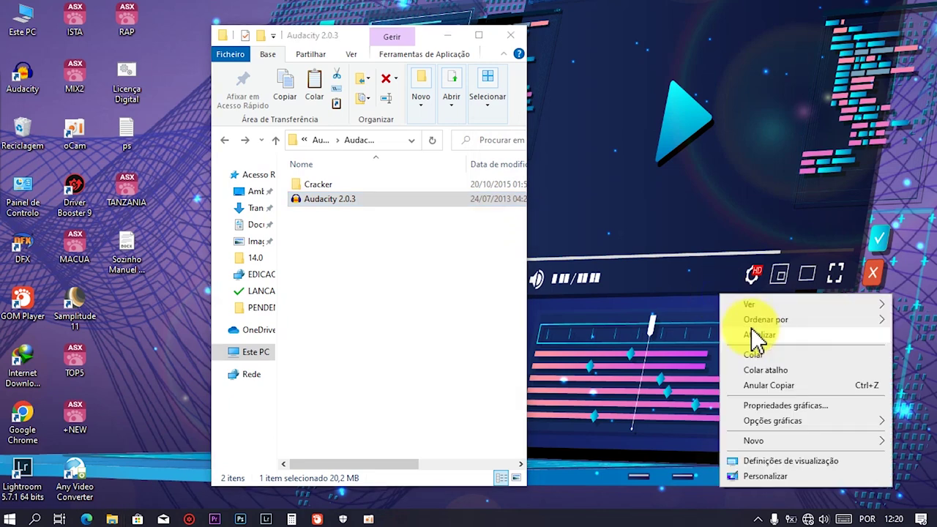
{"action": "left_click_drag", "start_coordinate": [335, 37], "coordinate": [454, 38]}
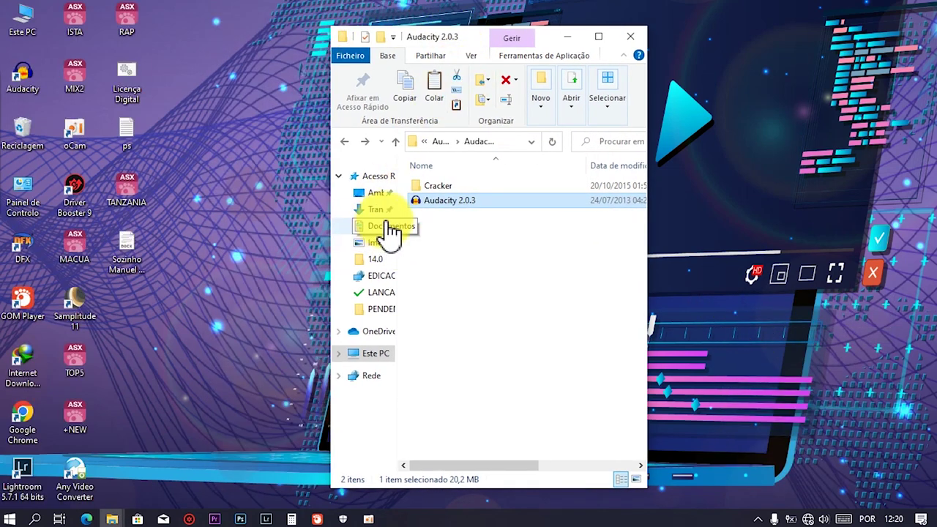
{"action": "left_click", "coordinate": [251, 236]}
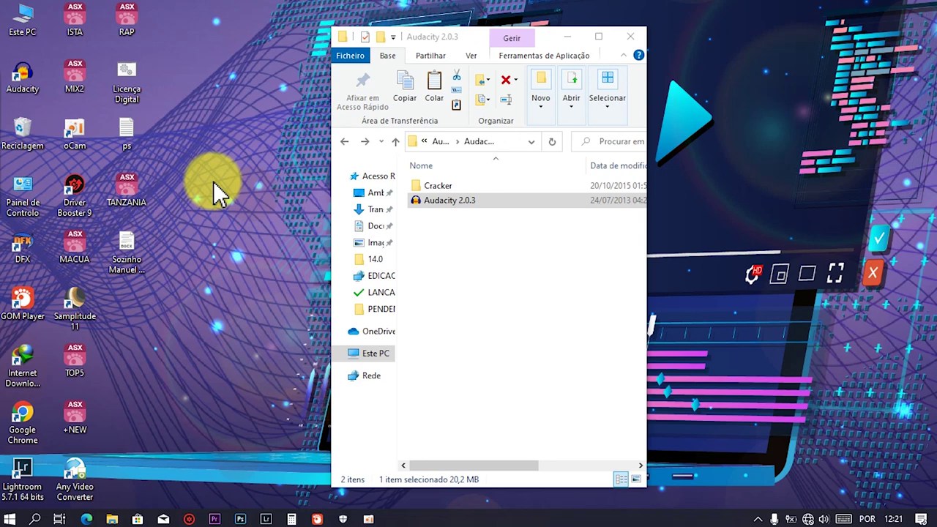
{"action": "left_click_drag", "start_coordinate": [586, 165], "coordinate": [724, 166]}
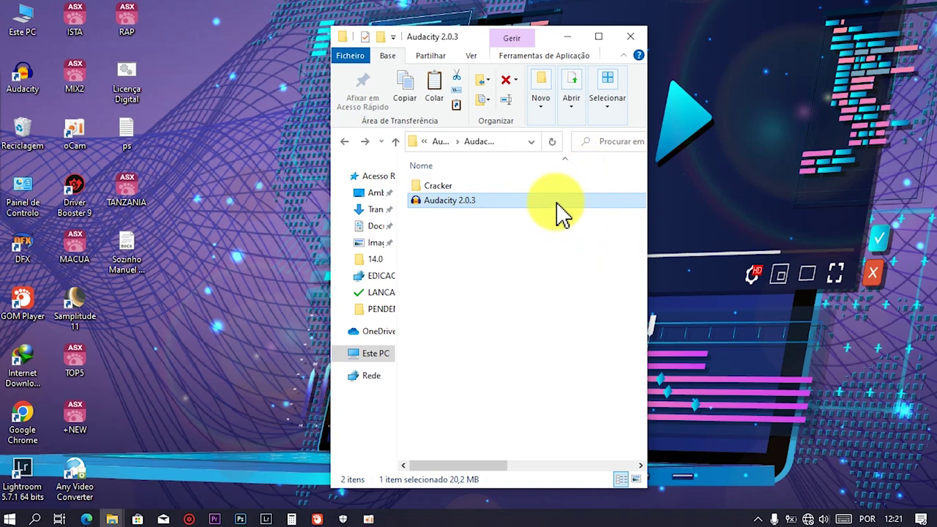
{"action": "left_click_drag", "start_coordinate": [452, 232], "coordinate": [522, 275]}
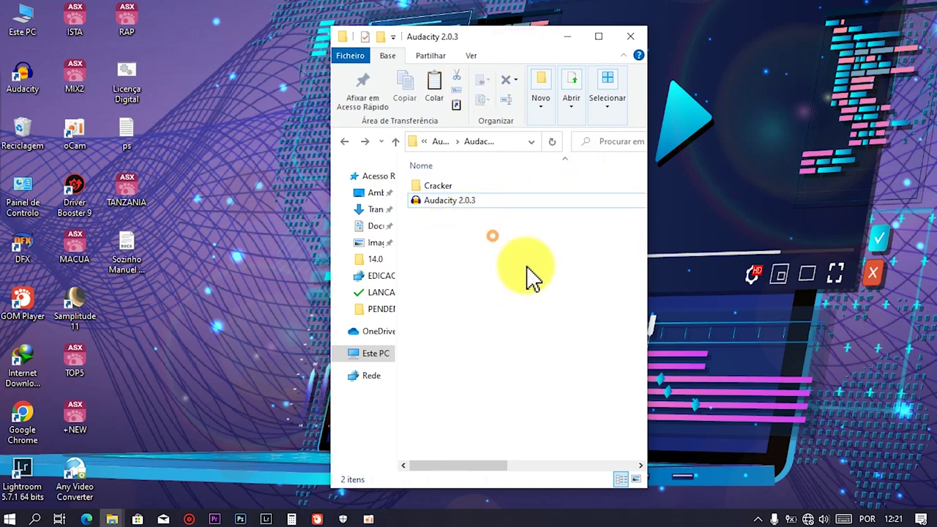
- Open the file location of the Audacity desktop shortcut and place its window beside the Audacity 2.0.3 folder
{"action": "double_click", "coordinate": [23, 75]}
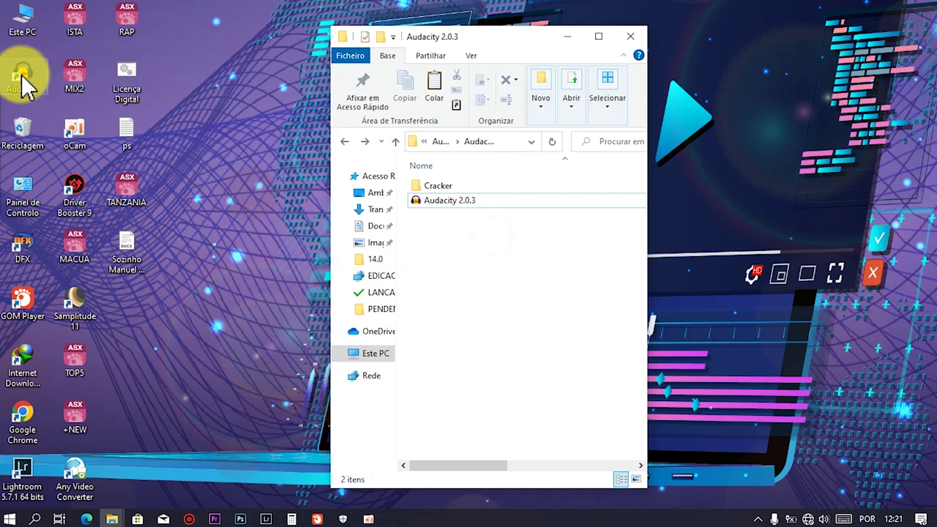
{"action": "right_click", "coordinate": [25, 75]}
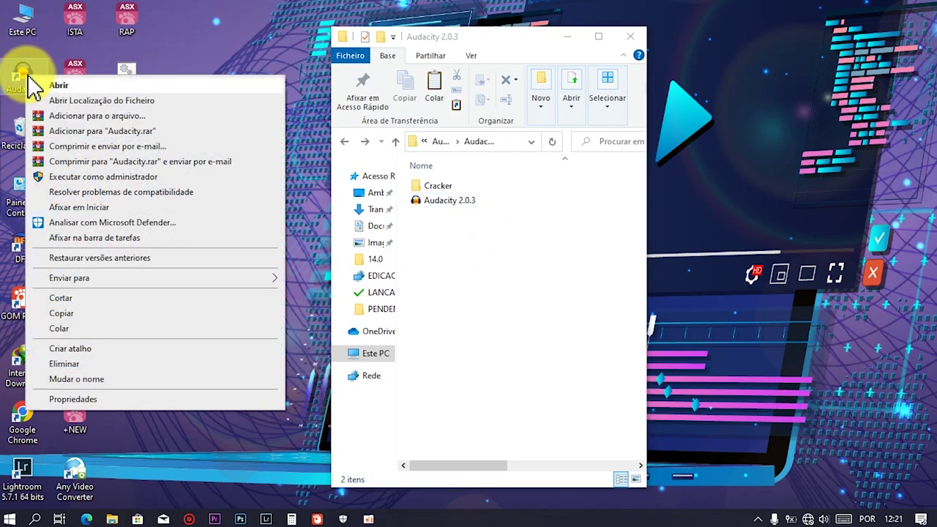
{"action": "left_click", "coordinate": [89, 101]}
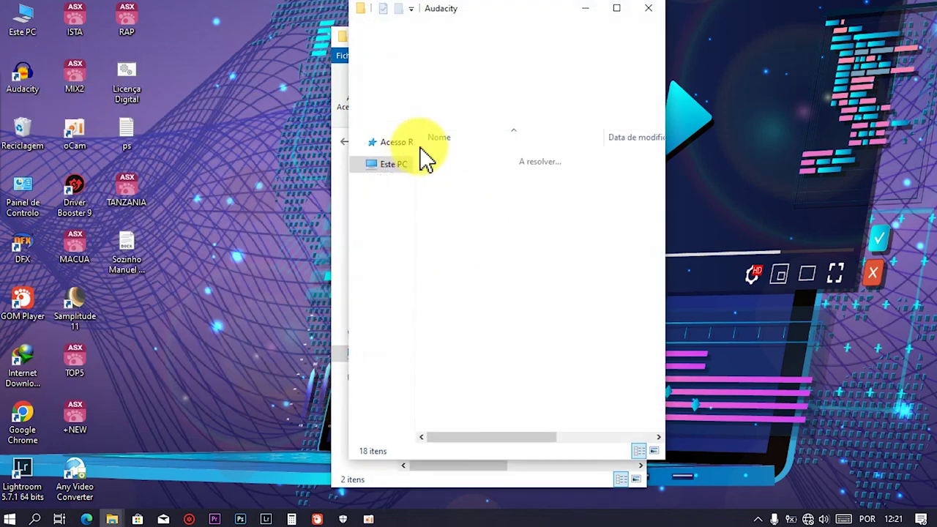
{"action": "left_click_drag", "start_coordinate": [489, 19], "coordinate": [249, 27]}
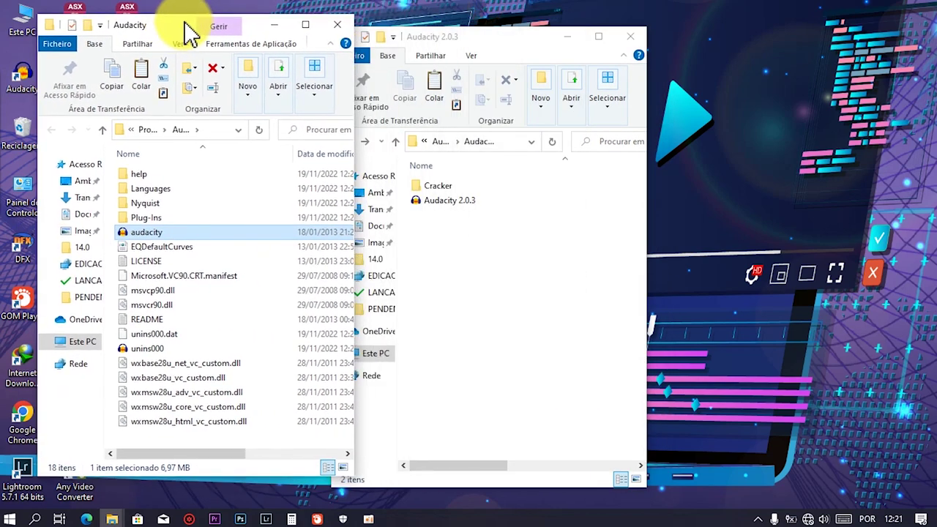
- Copy BladeMP3EncDLL.def and lame_enc.dll from the Cracker folder into the Audacity program folder, granting administrator permission for all items
{"action": "left_click_drag", "start_coordinate": [481, 46], "coordinate": [555, 47]}
{"action": "mouse_move", "coordinate": [523, 183]}
{"action": "left_mouse_down"}
{"action": "mouse_move", "coordinate": [500, 194]}
{"action": "mouse_move", "coordinate": [512, 182]}
{"action": "left_mouse_up"}
{"action": "double_click", "coordinate": [512, 182]}
{"action": "left_click_drag", "start_coordinate": [522, 229], "coordinate": [117, 268]}
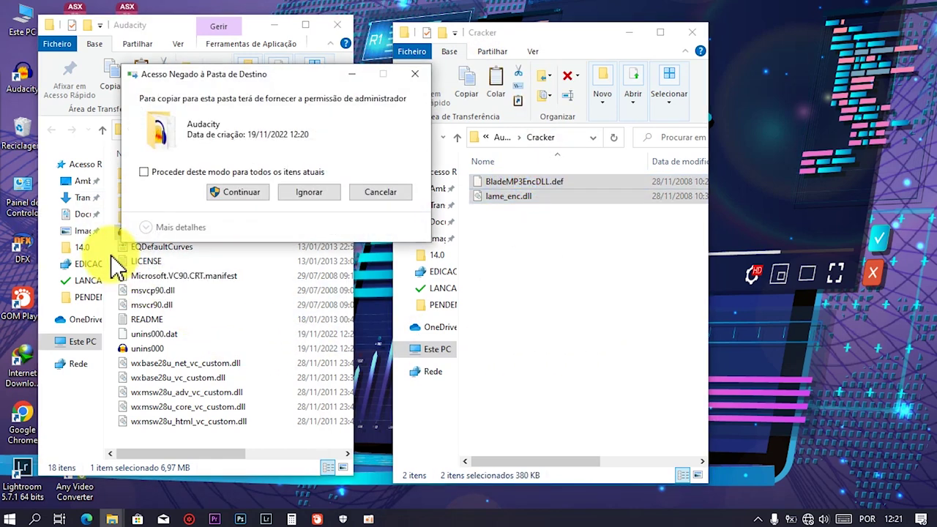
{"action": "left_click", "coordinate": [236, 173]}
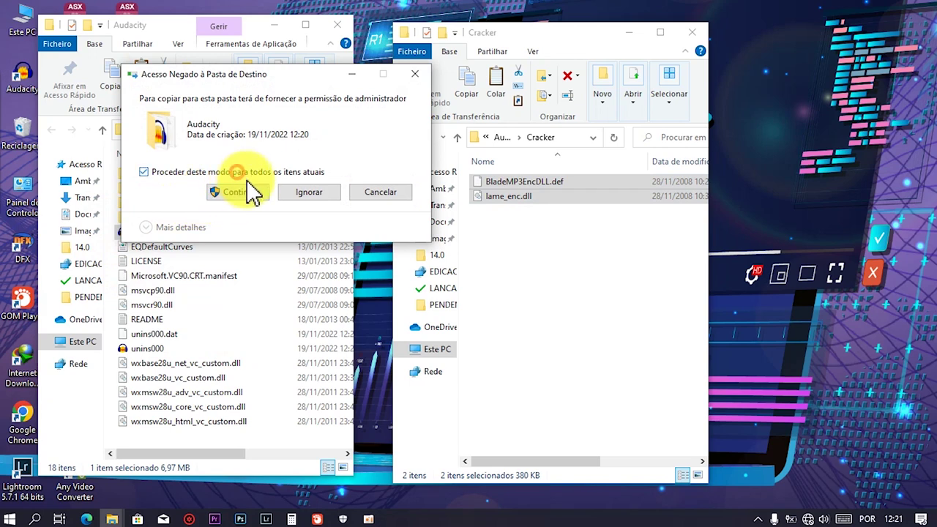
{"action": "left_click", "coordinate": [232, 193]}
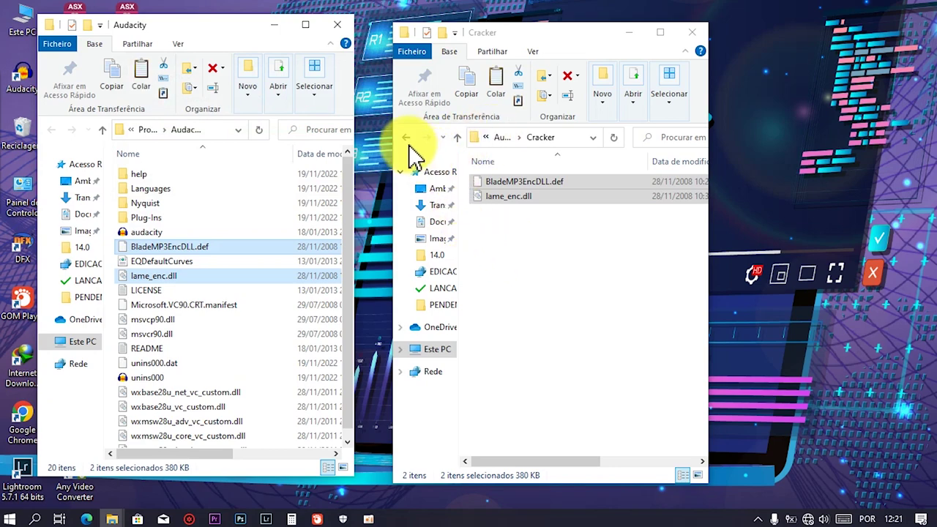
- Go back from the Cracker folder to Audacity 2.0.3 and close the Audacity program folder window
{"action": "left_click", "coordinate": [405, 137]}
{"action": "left_click", "coordinate": [336, 24]}
{"action": "right_click", "coordinate": [308, 53]}
{"action": "left_click", "coordinate": [335, 89]}
- Launch Audacity from its desktop shortcut and dismiss the welcome dialog
{"action": "left_click", "coordinate": [19, 73]}
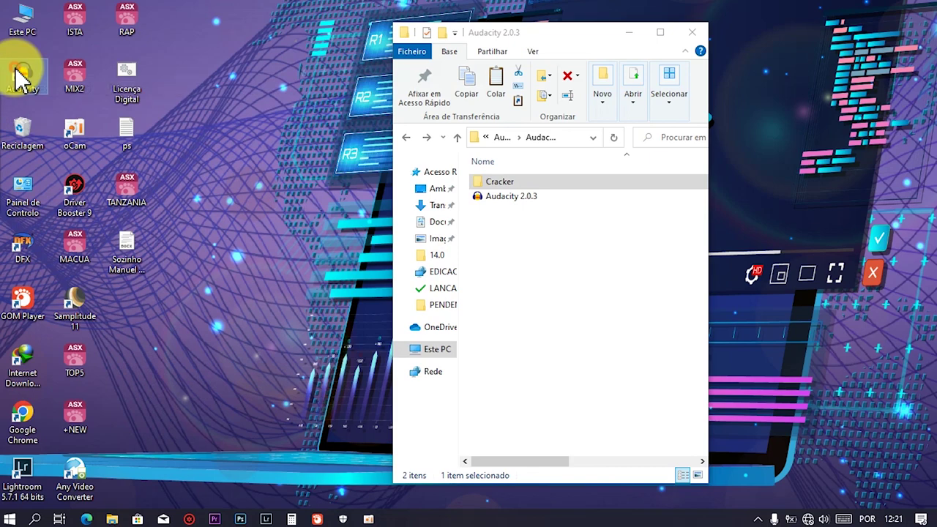
{"action": "left_click", "coordinate": [305, 153]}
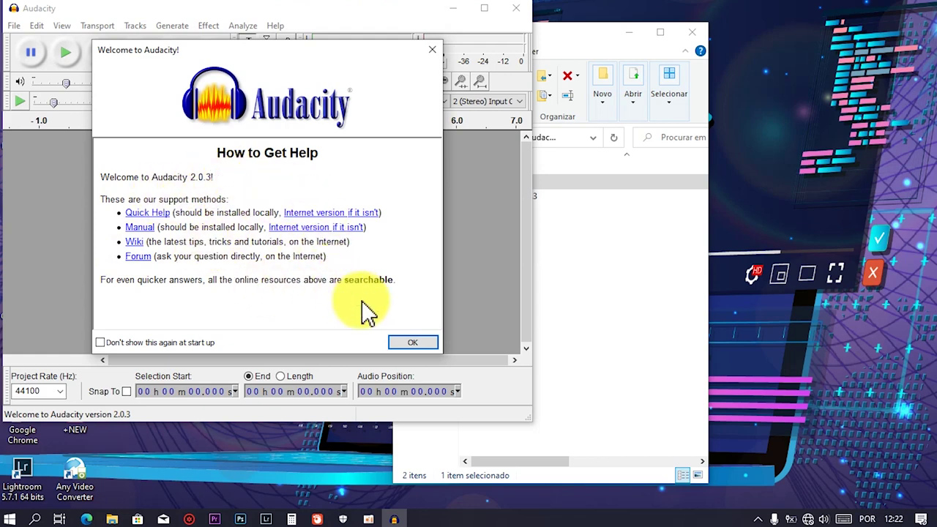
{"action": "left_click", "coordinate": [409, 340]}
{"action": "left_click_drag", "start_coordinate": [351, 8], "coordinate": [472, 29]}
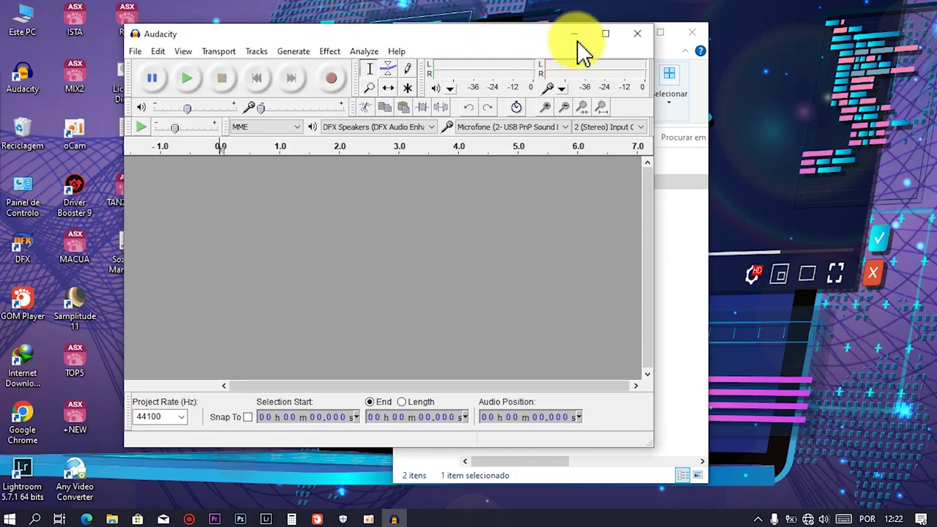
- Maximize the Audacity window, then record a stereo microphone test clip of about 7 seconds and play it back
{"action": "left_click", "coordinate": [609, 34]}
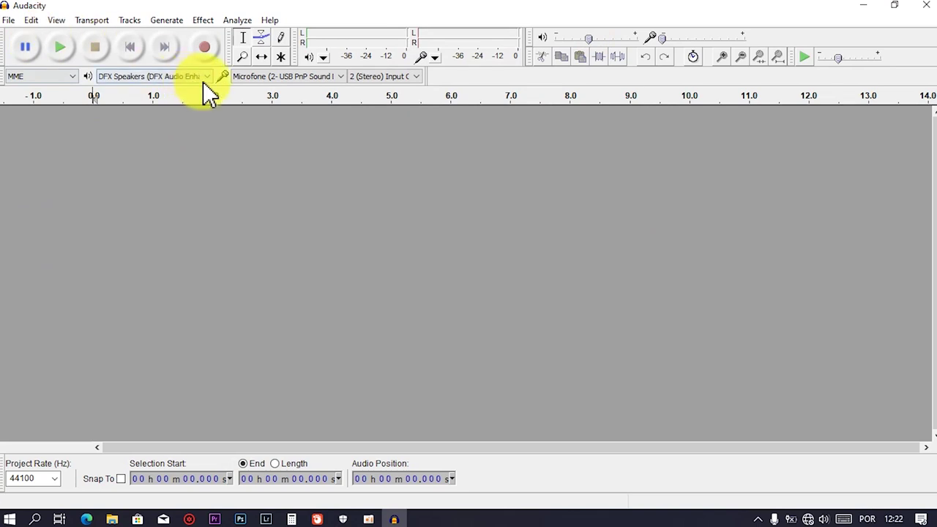
{"action": "left_click", "coordinate": [205, 48]}
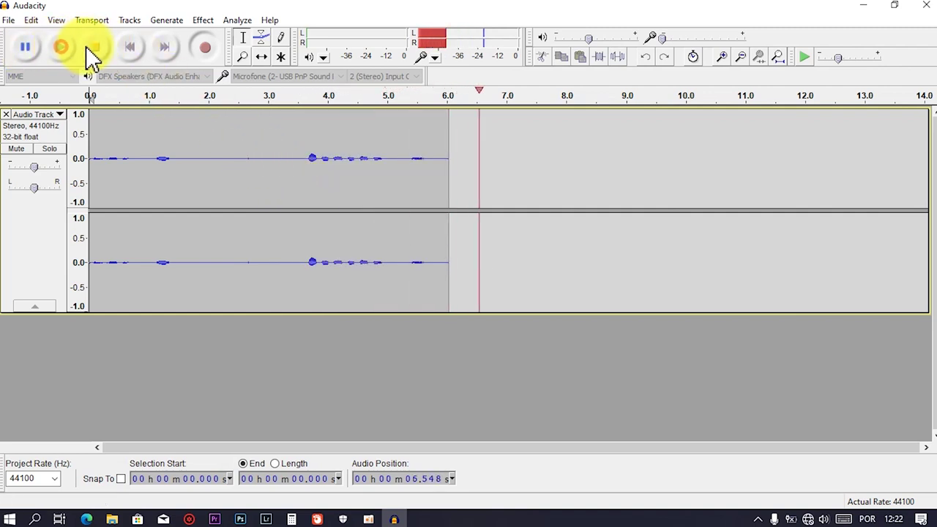
{"action": "left_click", "coordinate": [96, 50]}
{"action": "left_click", "coordinate": [63, 56]}
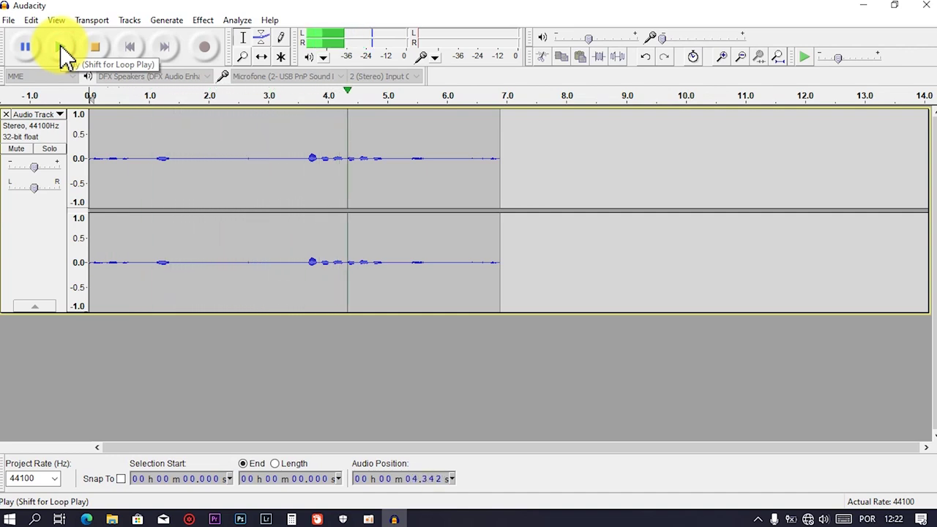
{"action": "left_click", "coordinate": [96, 48]}
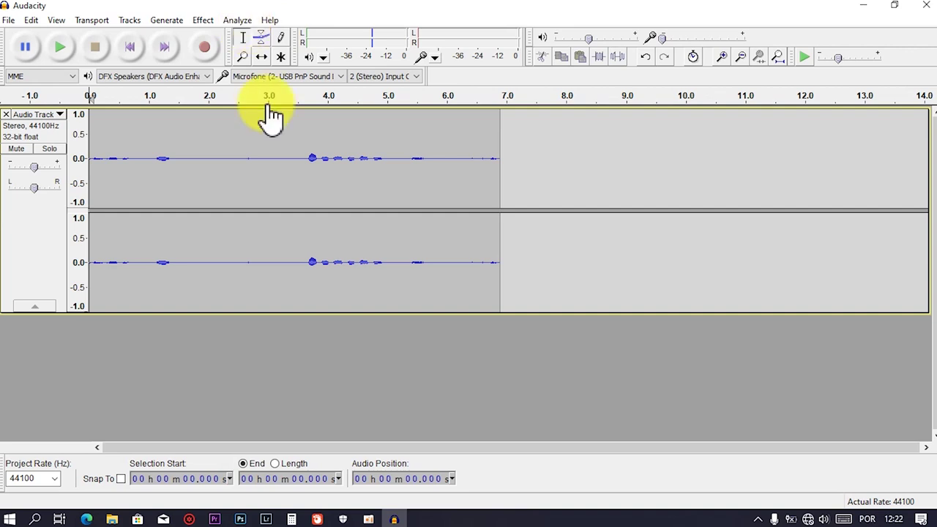
- Place the cursor at about 3.4 s in the recording and look through the available edit, view, track, generate and effect commands
{"action": "left_click", "coordinate": [293, 160]}
{"action": "left_click", "coordinate": [22, 20]}
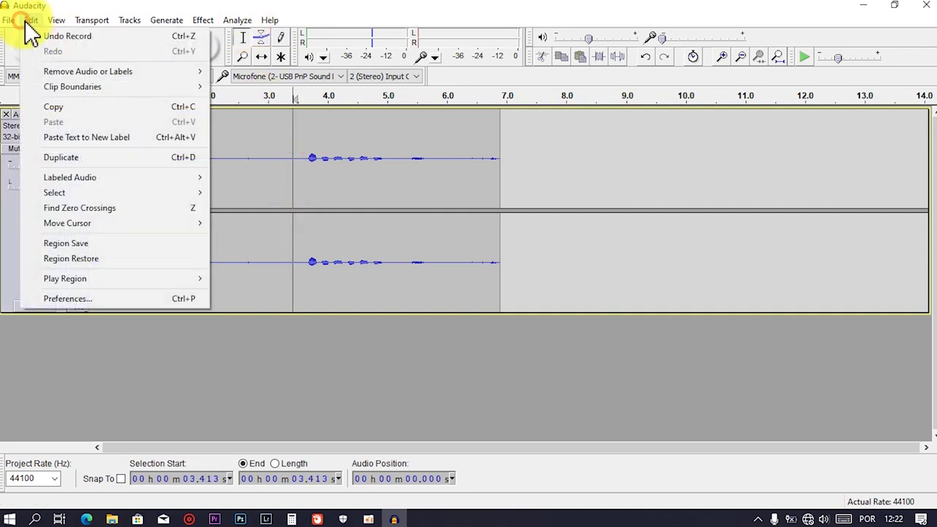
{"action": "mouse_move", "coordinate": [7, 22]}
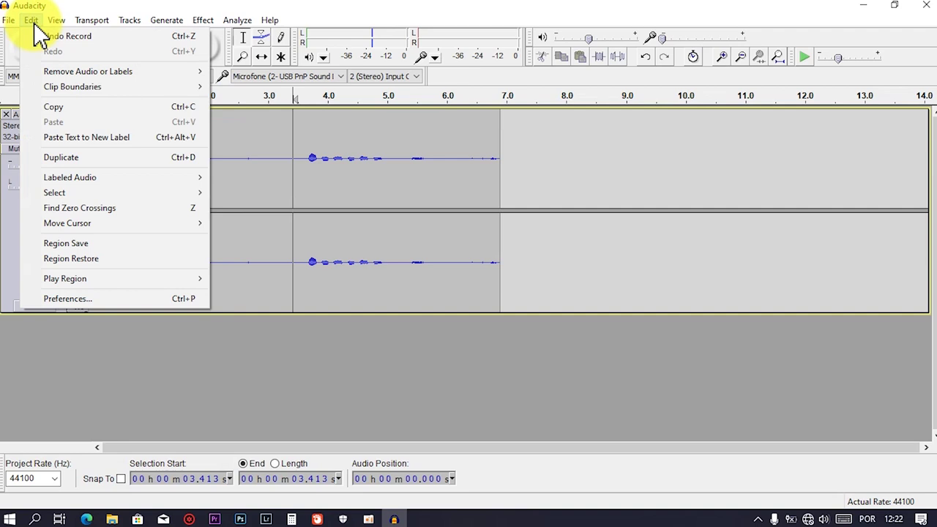
{"action": "mouse_move", "coordinate": [84, 22]}
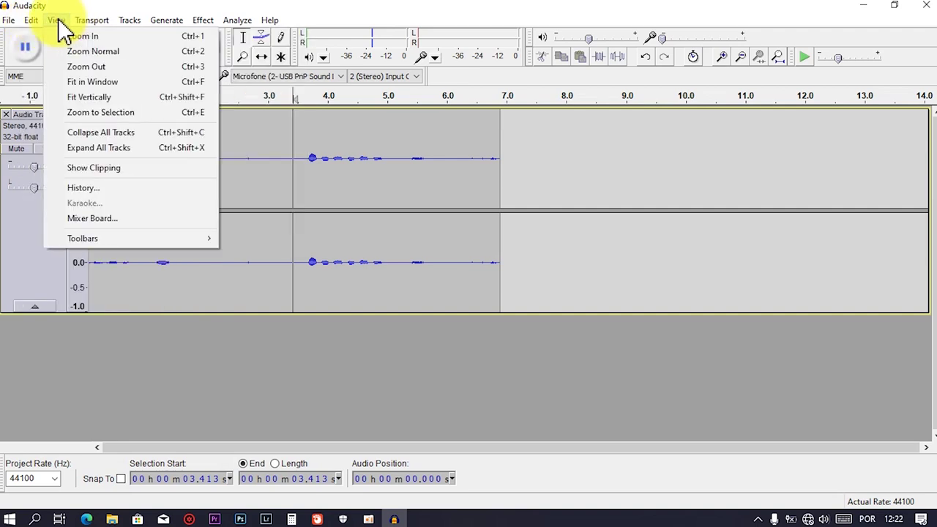
{"action": "left_click", "coordinate": [58, 22]}
{"action": "left_click", "coordinate": [129, 21]}
{"action": "mouse_move", "coordinate": [164, 23]}
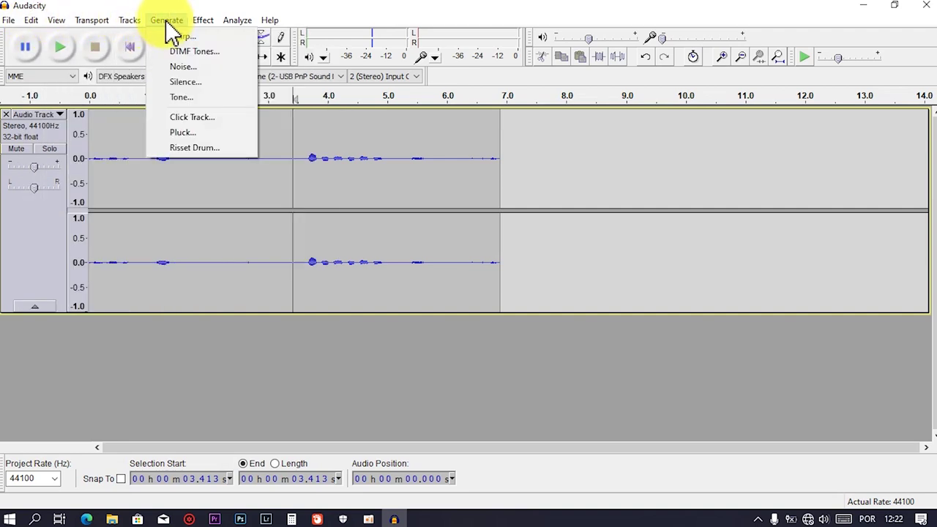
{"action": "left_click", "coordinate": [129, 28]}
{"action": "left_click", "coordinate": [204, 22]}
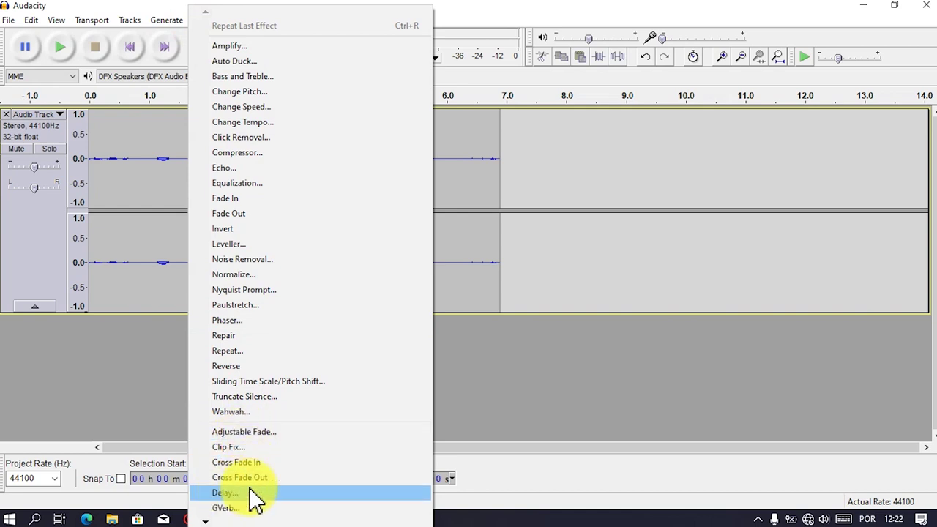
{"action": "left_click", "coordinate": [131, 16]}
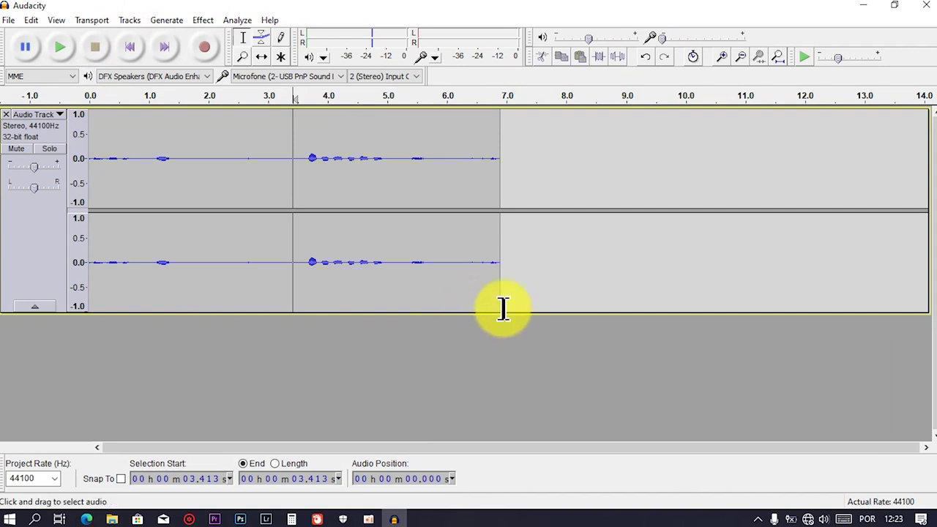
- Restore the Audacity window to its smaller size and move it toward the middle of the desktop
{"action": "left_click", "coordinate": [895, 5]}
{"action": "right_click", "coordinate": [663, 7]}
{"action": "left_click", "coordinate": [680, 42]}
{"action": "right_click", "coordinate": [776, 7]}
{"action": "left_click", "coordinate": [792, 45]}
{"action": "right_click", "coordinate": [767, 54]}
{"action": "left_click", "coordinate": [790, 92]}
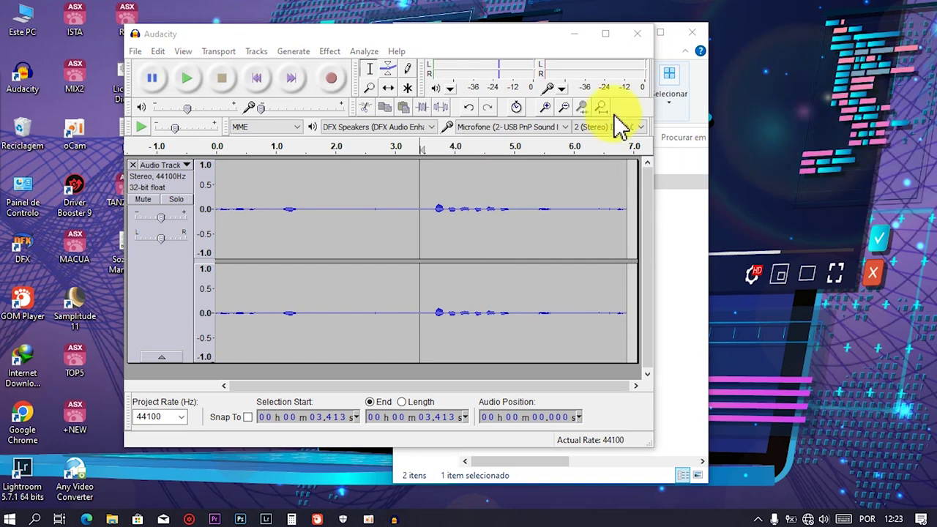
{"action": "left_click_drag", "start_coordinate": [444, 32], "coordinate": [550, 38]}
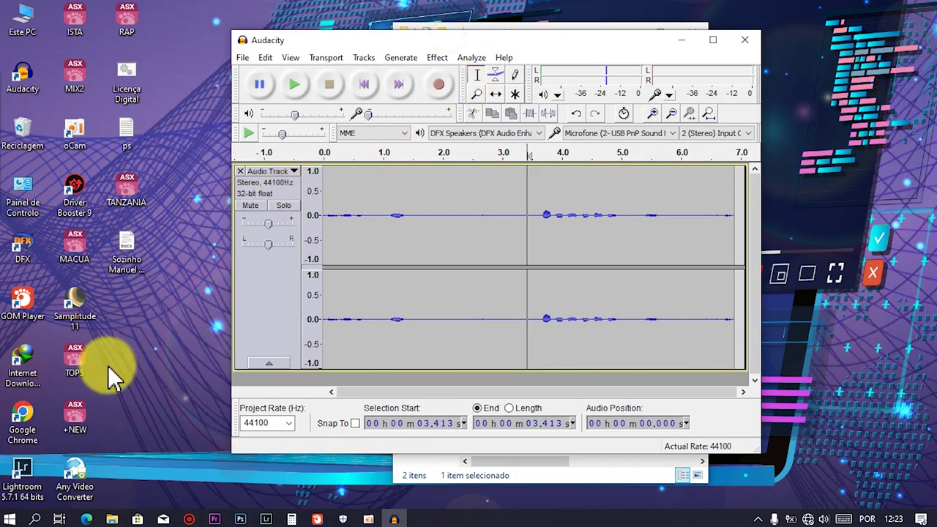
{"action": "left_click", "coordinate": [68, 313]}
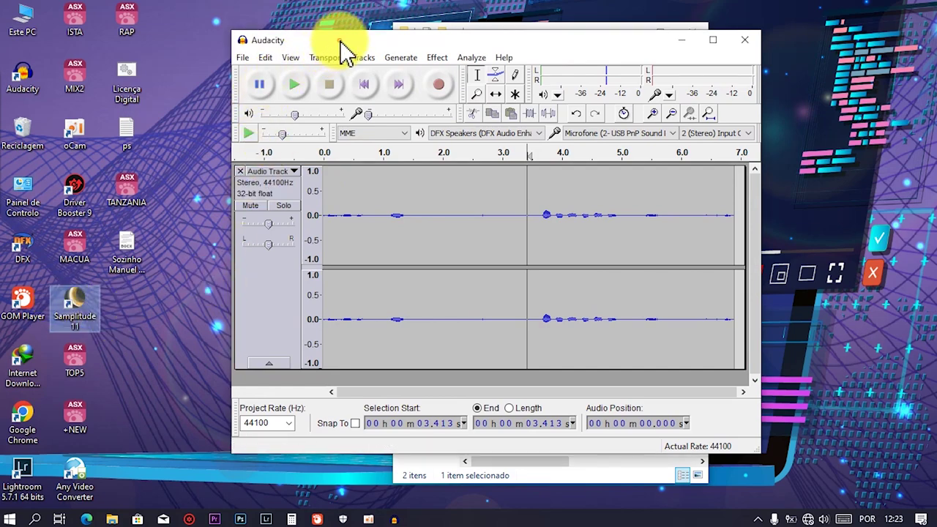
{"action": "left_click_drag", "start_coordinate": [345, 46], "coordinate": [265, 73]}
{"action": "right_click", "coordinate": [263, 10]}
{"action": "left_click", "coordinate": [314, 42]}
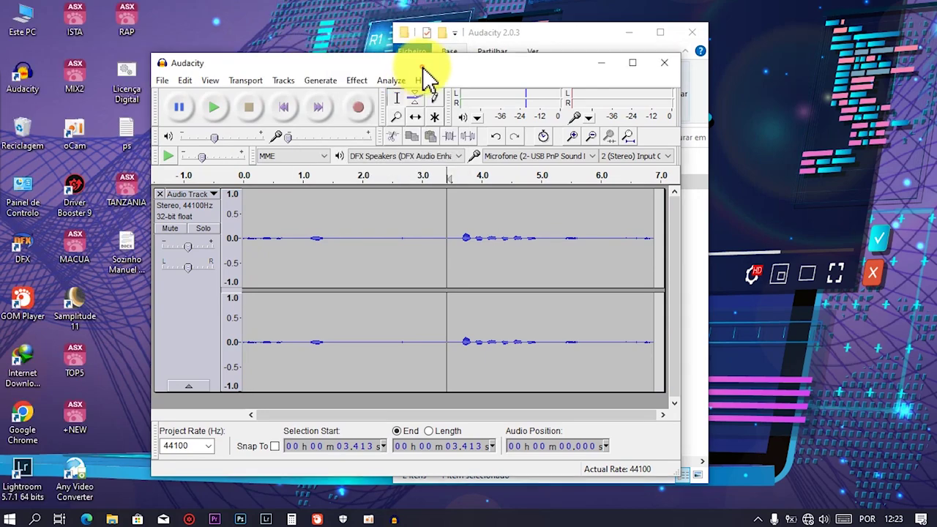
{"action": "left_click_drag", "start_coordinate": [420, 64], "coordinate": [389, 54]}
{"action": "left_click_drag", "start_coordinate": [502, 60], "coordinate": [591, 53]}
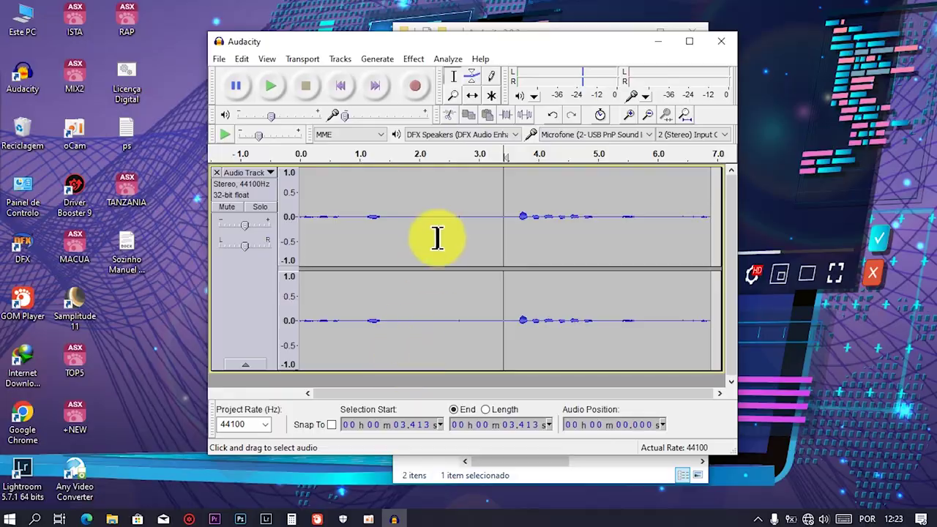